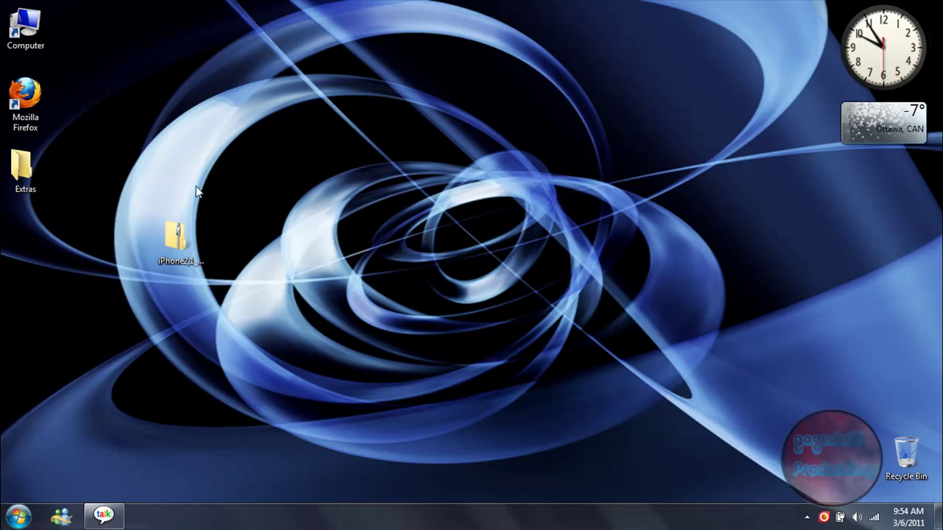
Examine the full name and file type of the zipped iPhone restore file on the desktop.
left_click(177, 240)
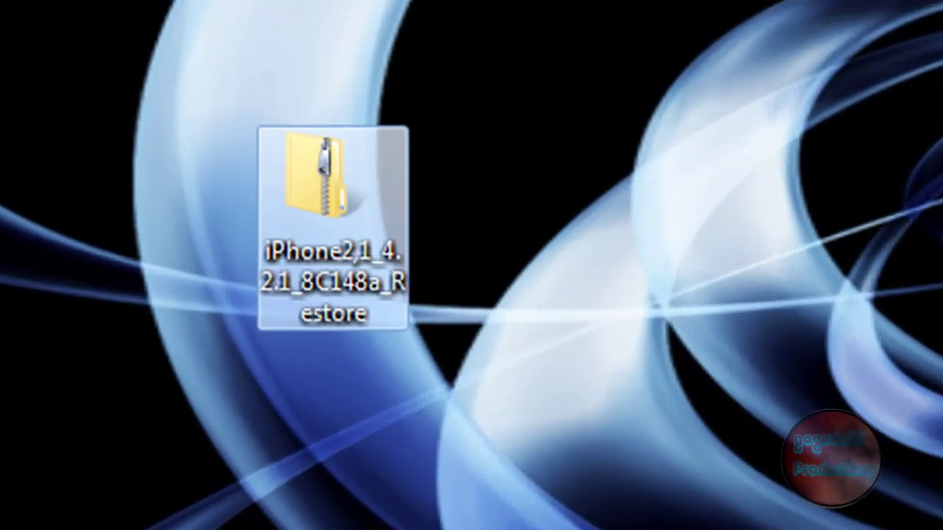
left_click_drag(139, 26, 579, 525)
left_click_drag(121, 63, 653, 506)
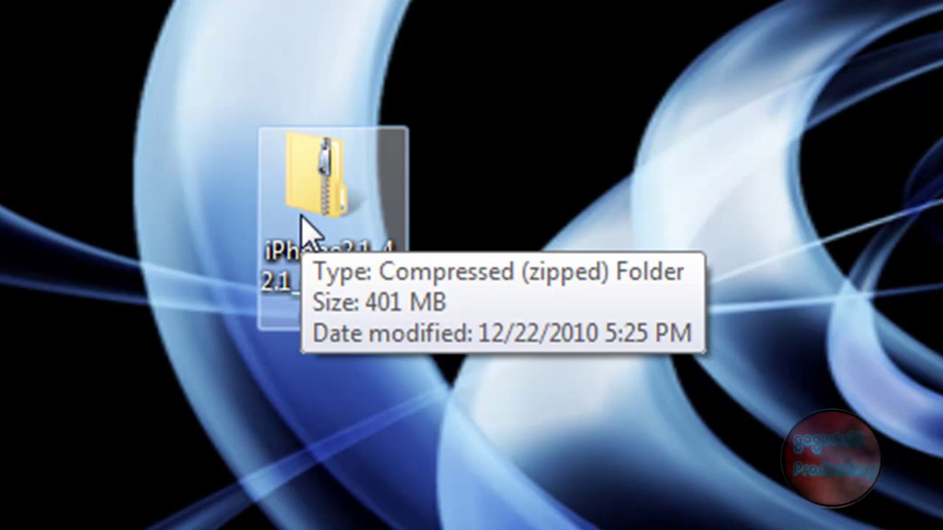
left_click(309, 215)
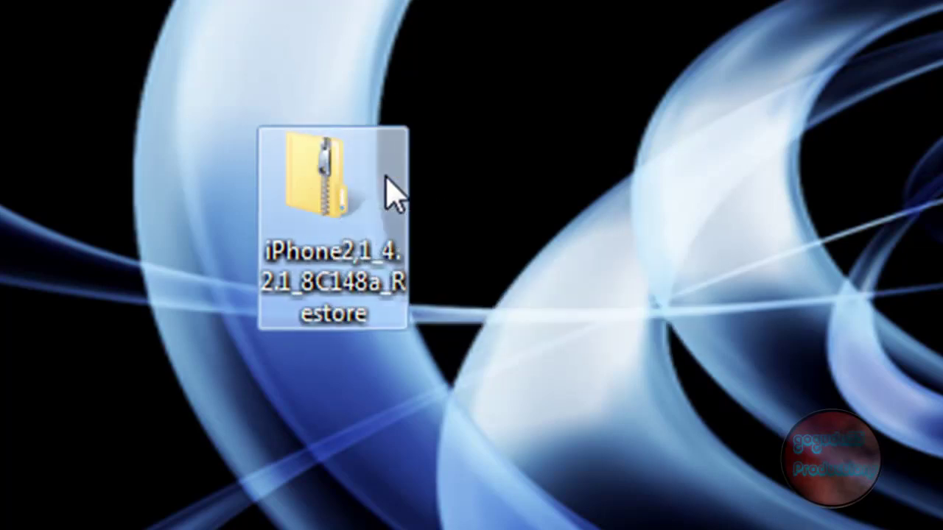
left_click(834, 253)
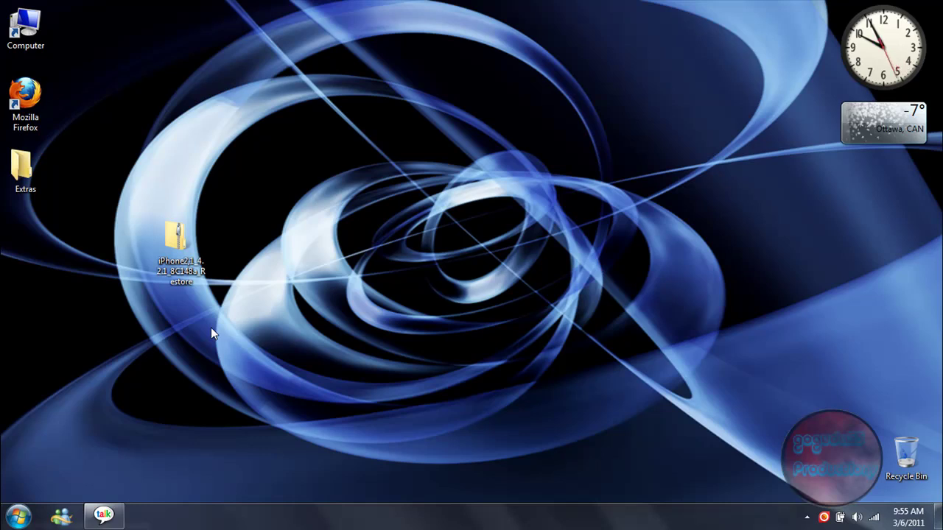
left_click(212, 331)
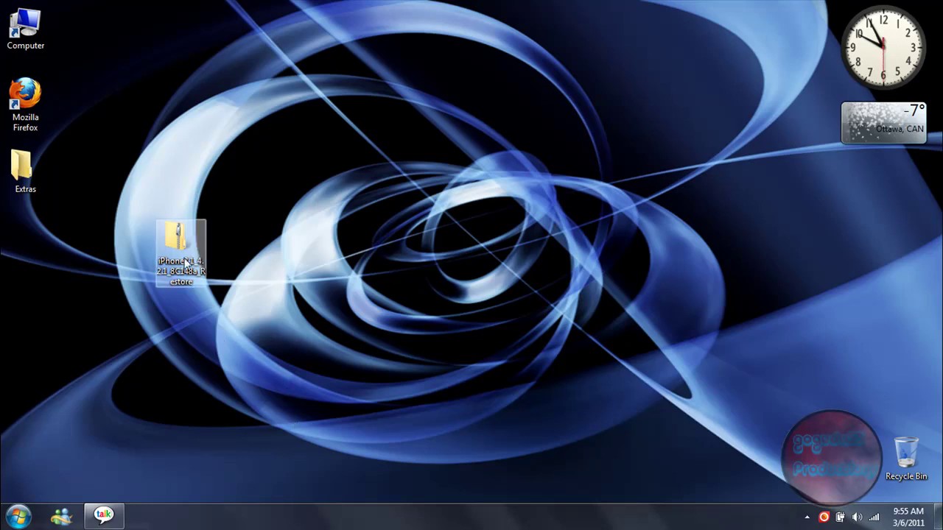
Move the zipped iPhone restore file closer to the middle of the desktop.
left_click_drag(188, 265, 365, 264)
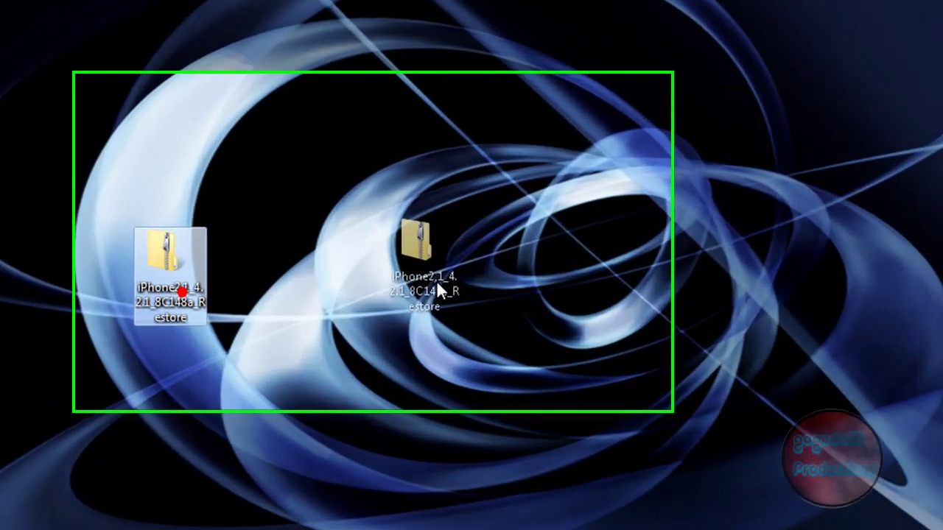
left_click_drag(437, 285, 425, 276)
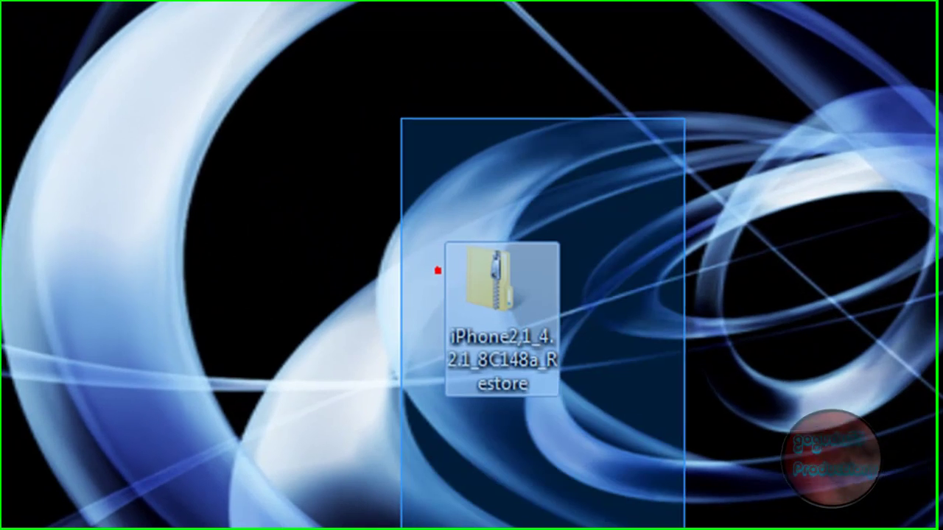
left_click_drag(552, 402, 235, 152)
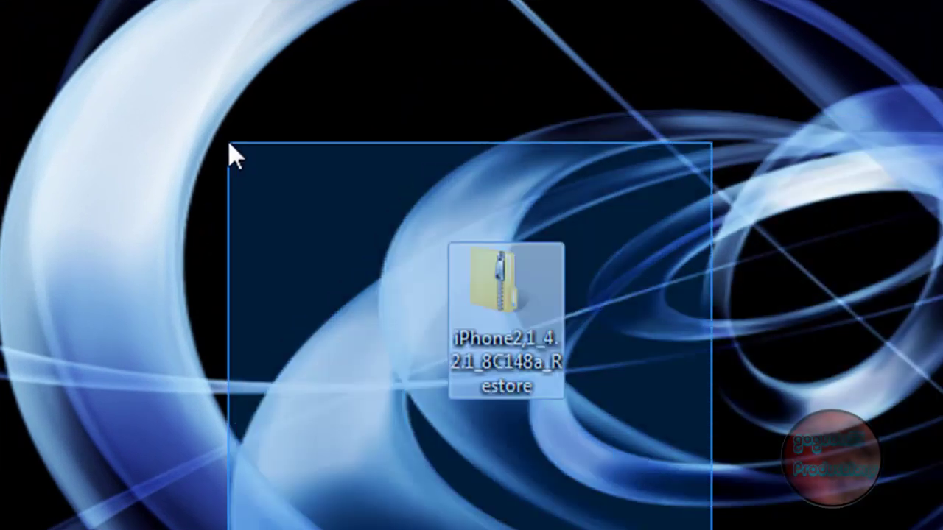
left_click(658, 501)
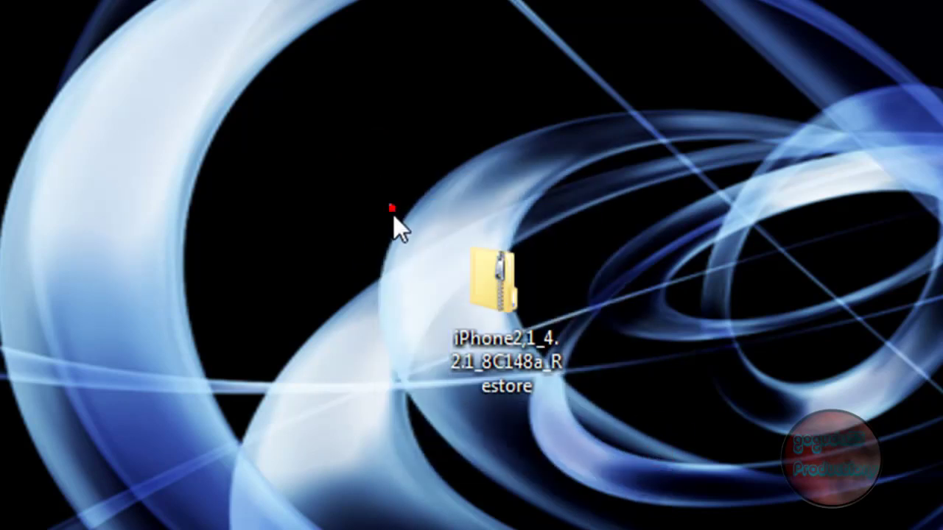
left_click_drag(389, 205, 623, 421)
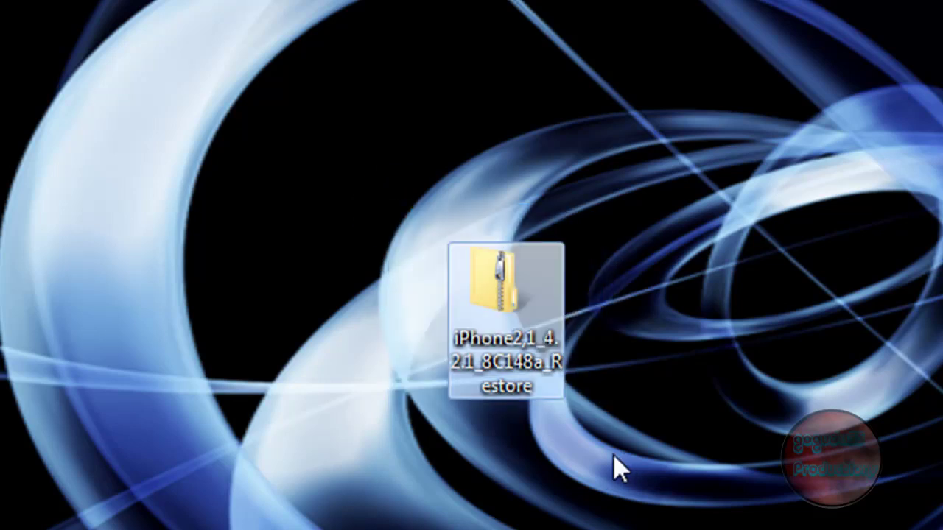
left_click_drag(406, 132, 595, 529)
left_click(503, 153)
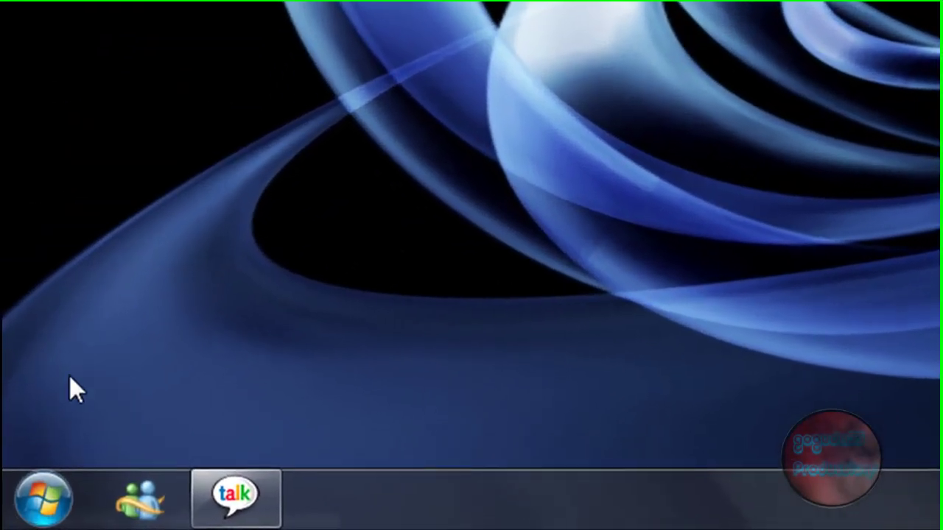
Open Control Panel and go to its Appearance and Personalization category.
left_click(18, 517)
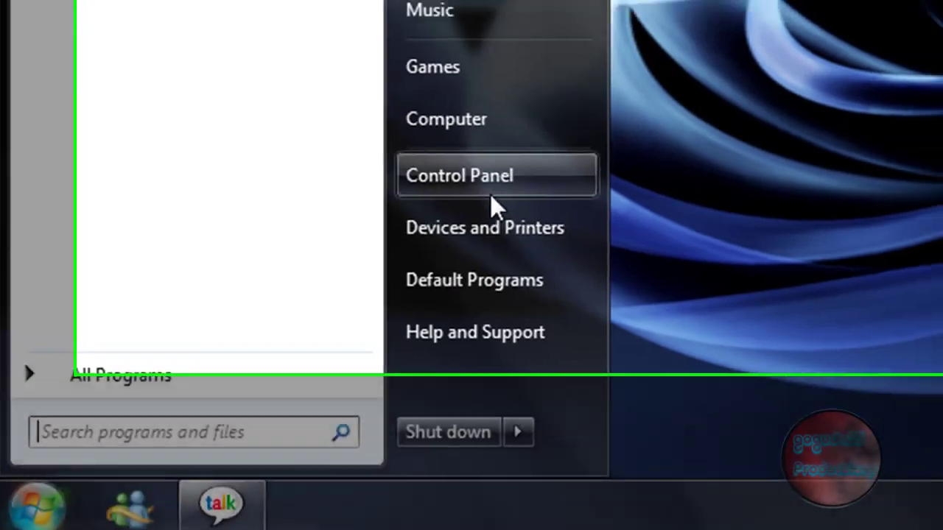
left_click(502, 153)
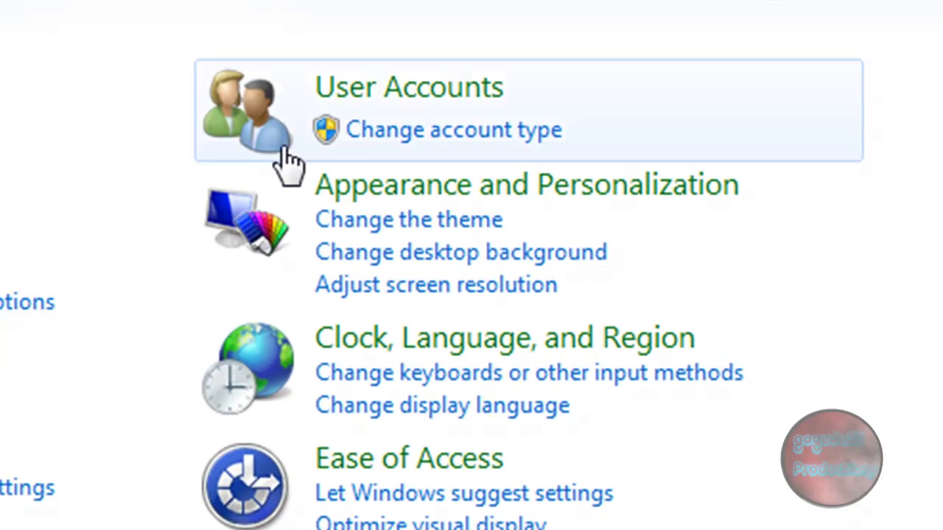
left_click(442, 180)
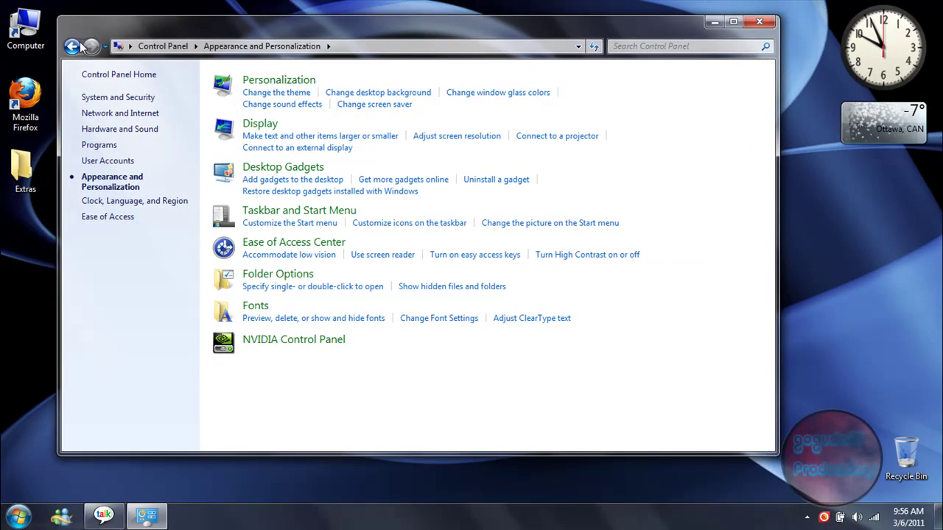
left_click(33, 16)
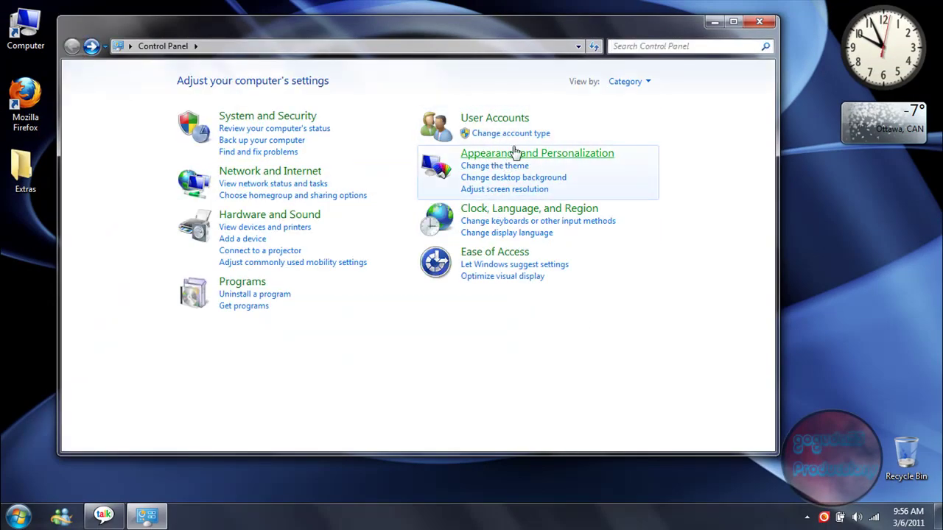
left_click(519, 155)
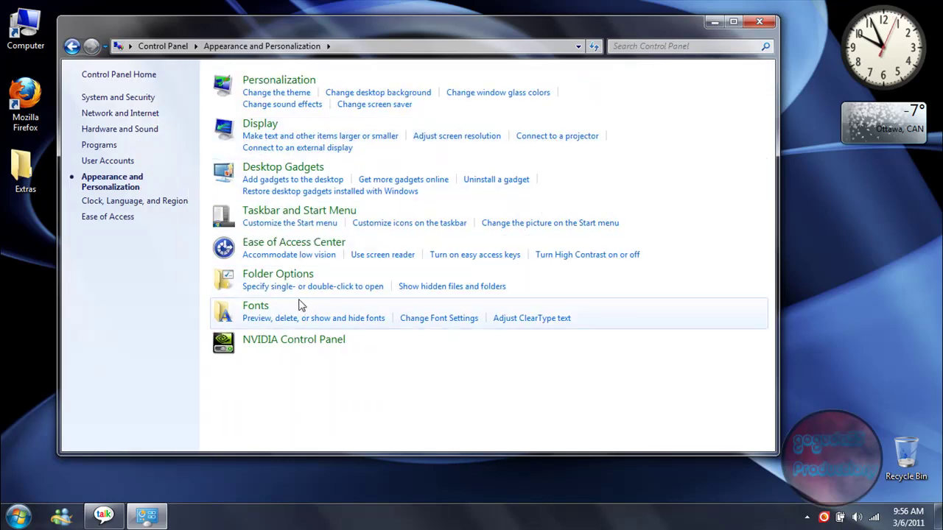
Return to the Control Panel home page, try its Small icons view, and switch back to Category view.
left_click(72, 47)
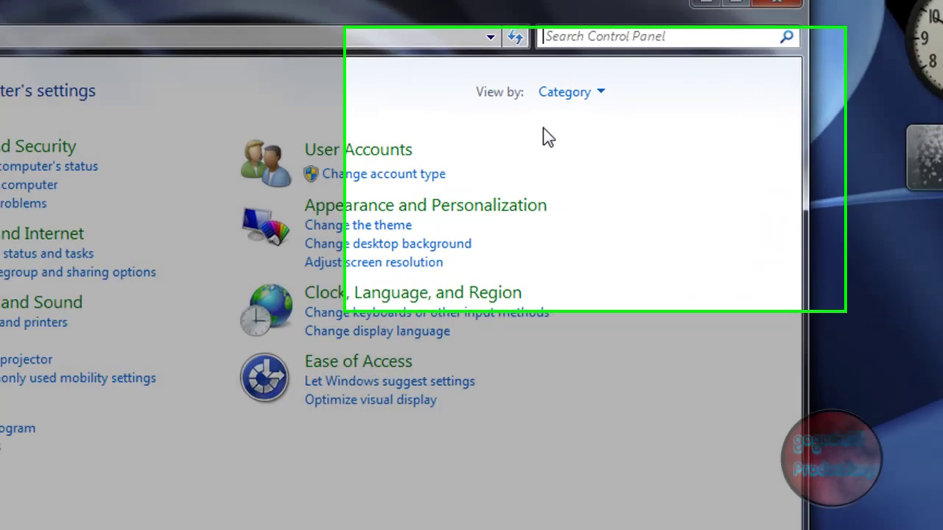
left_click(627, 79)
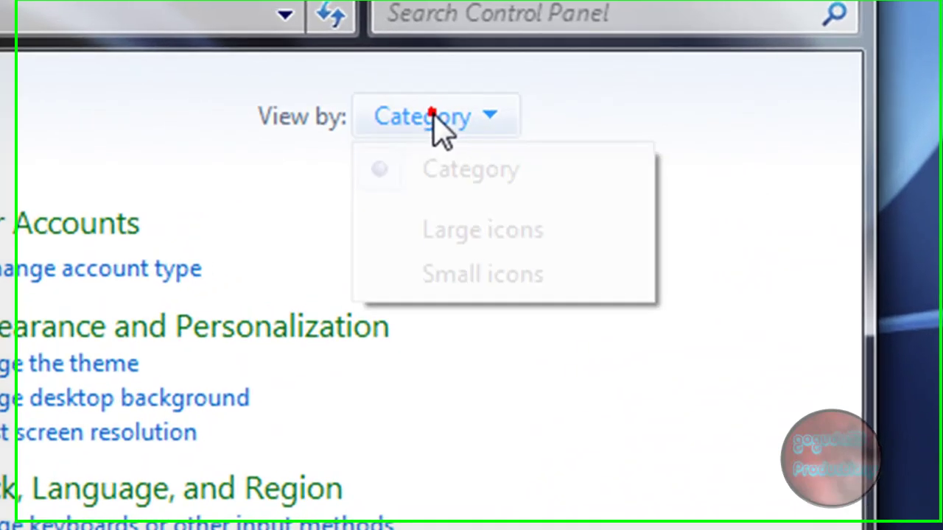
left_click(295, 124)
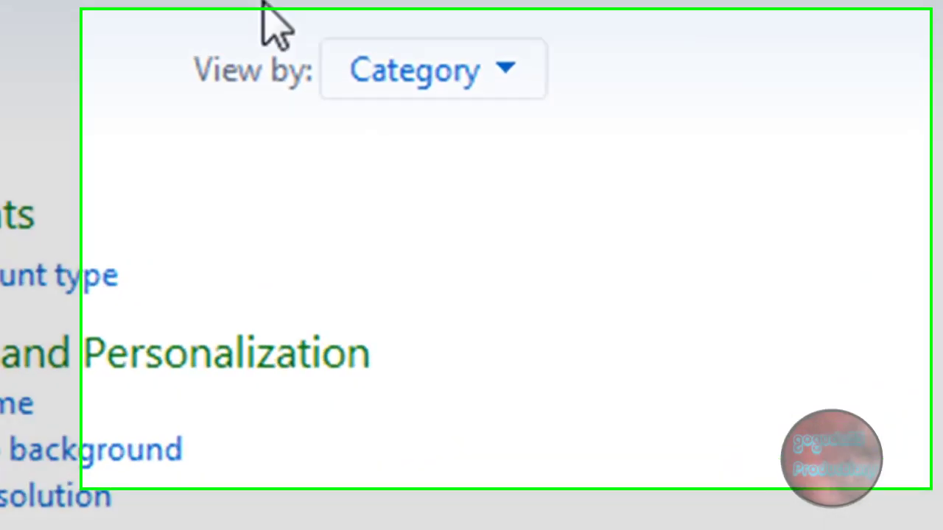
left_click(380, 76)
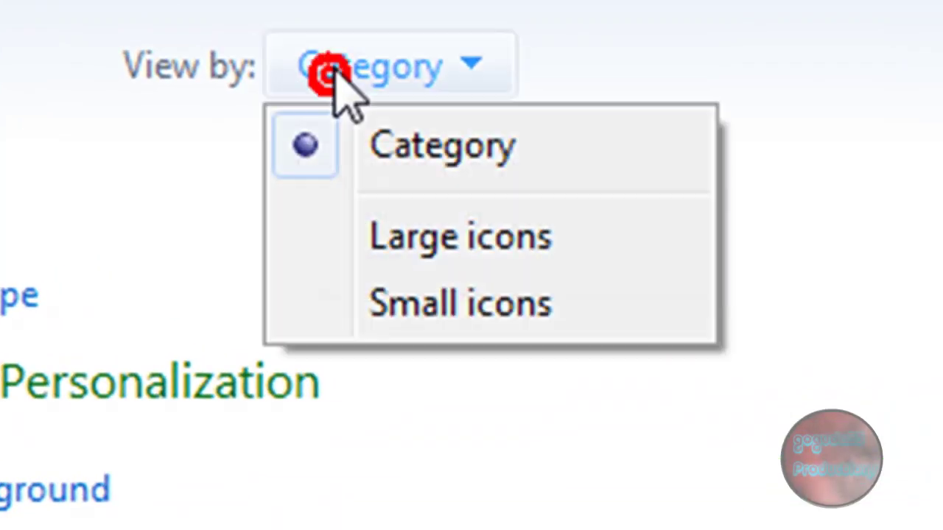
left_click(372, 303)
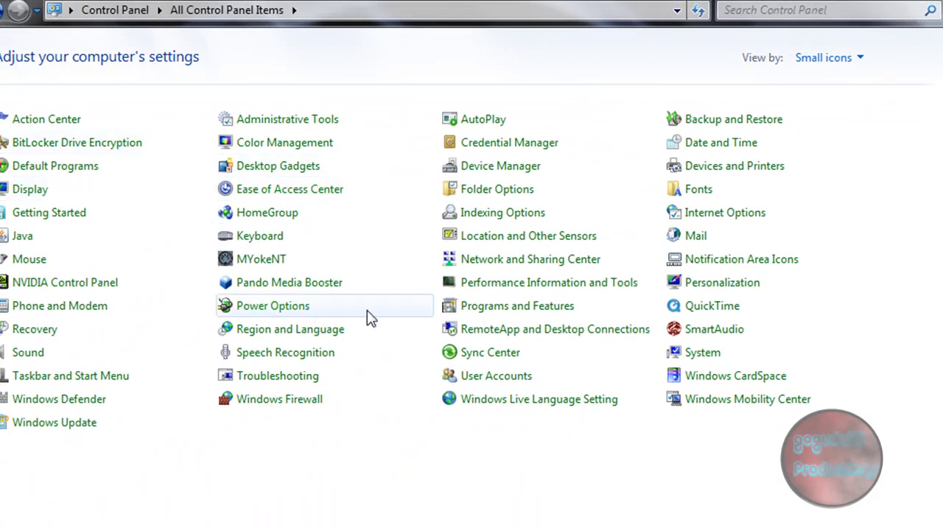
left_click(830, 62)
left_click(833, 86)
Open the folder view settings from Appearance and Personalization and turn off "Hide extensions for known file types", applying the change.
left_click(672, 163)
left_click(281, 318)
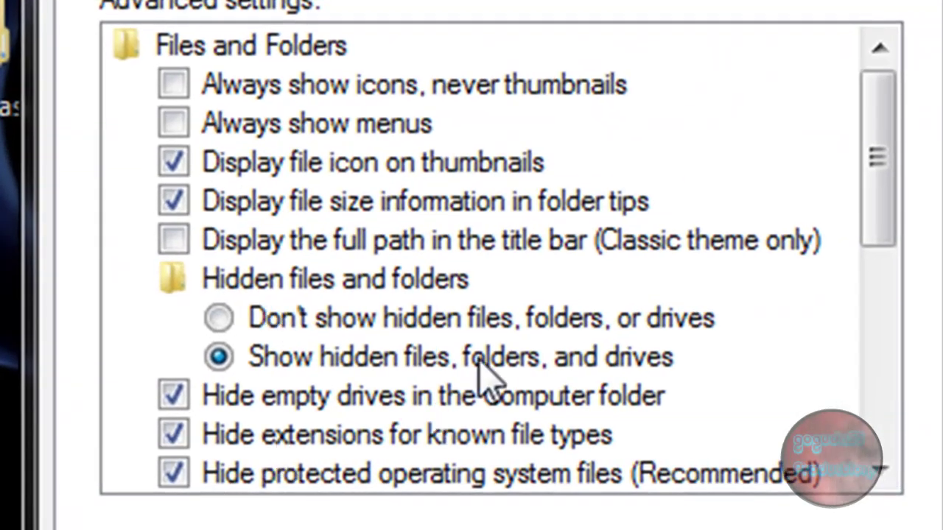
left_click_drag(884, 185, 895, 283)
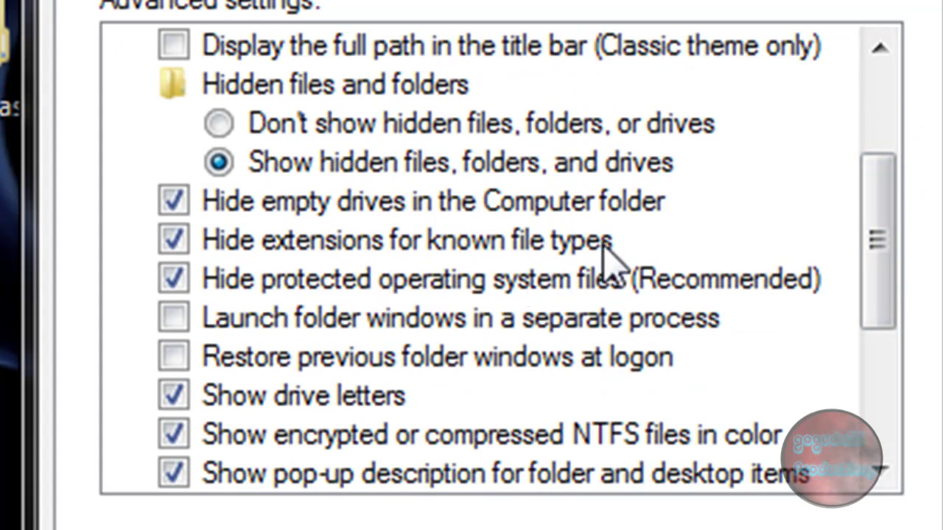
left_click(175, 241)
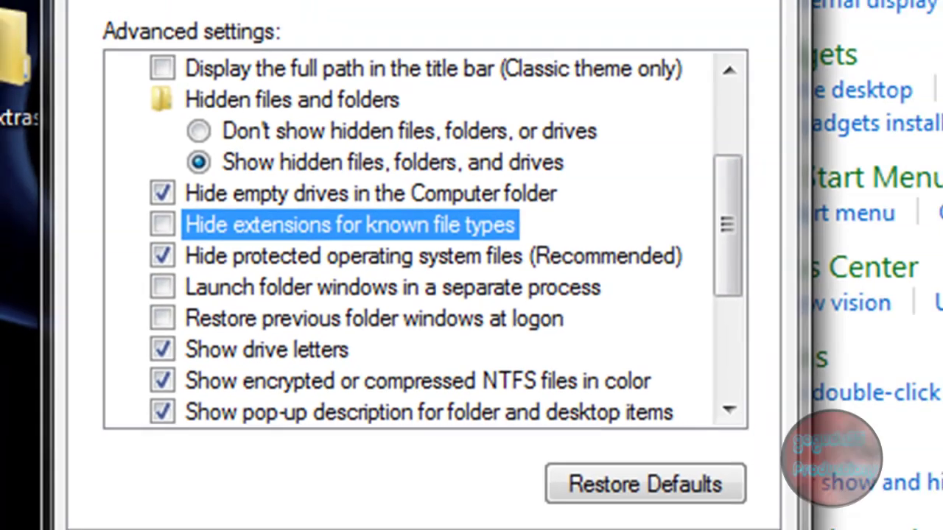
left_click(482, 429)
left_click(305, 432)
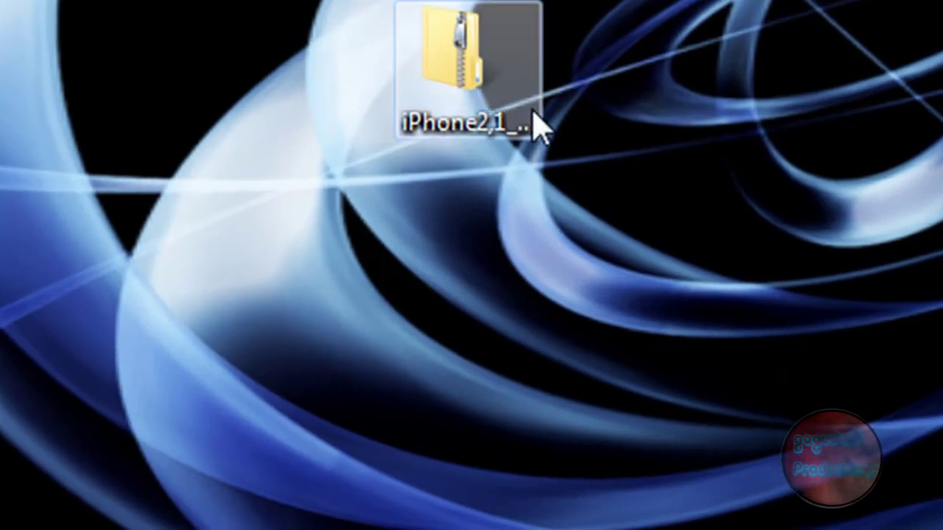
Rename the zipped restore file on the desktop as iPhone2,1_4.2.1_8C148a_Restore.ipsw, accepting the extension change.
left_click(474, 72)
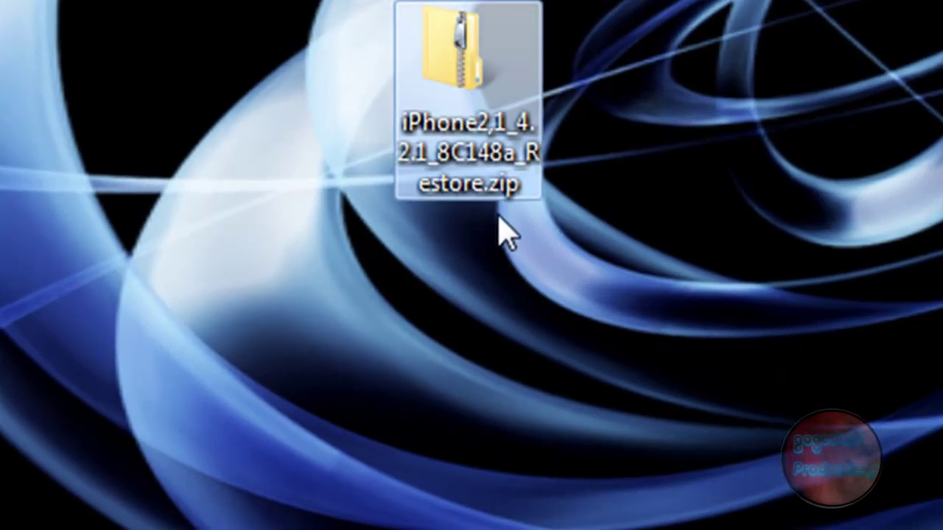
right_click(482, 140)
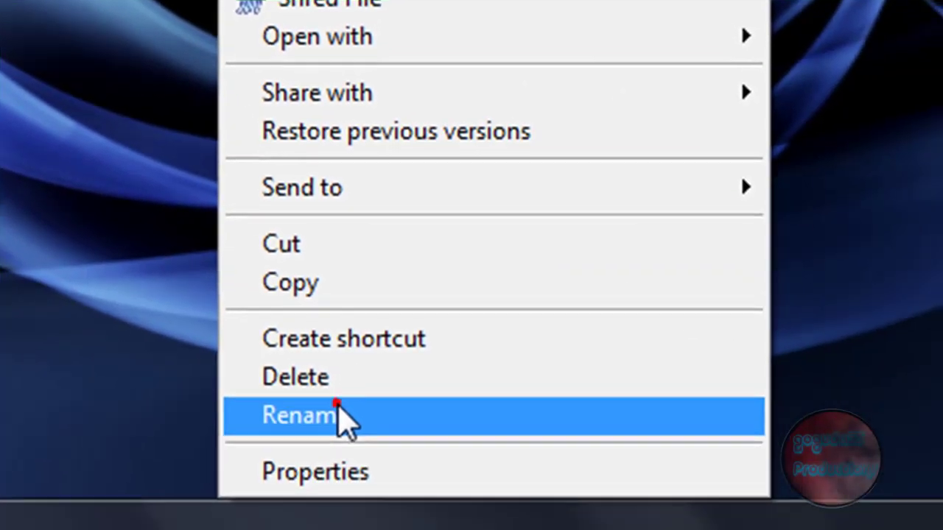
left_click(341, 410)
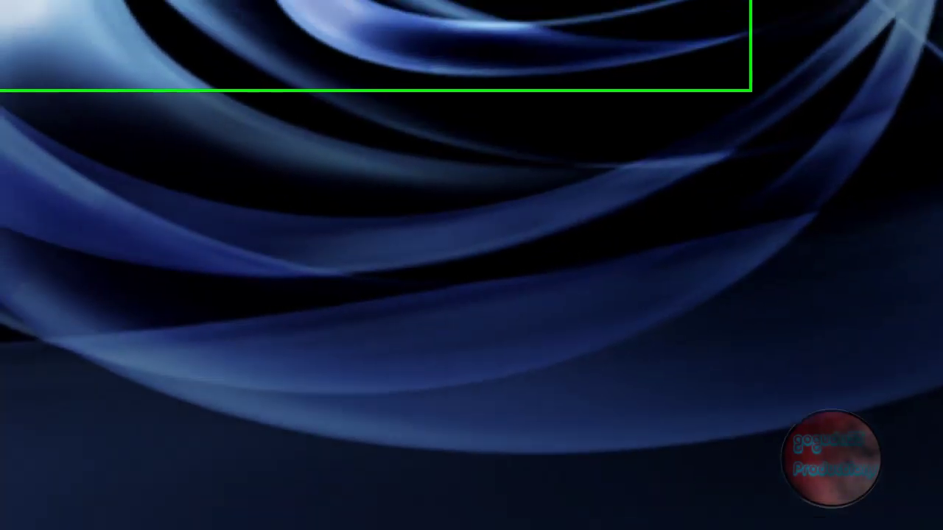
double_click(457, 320)
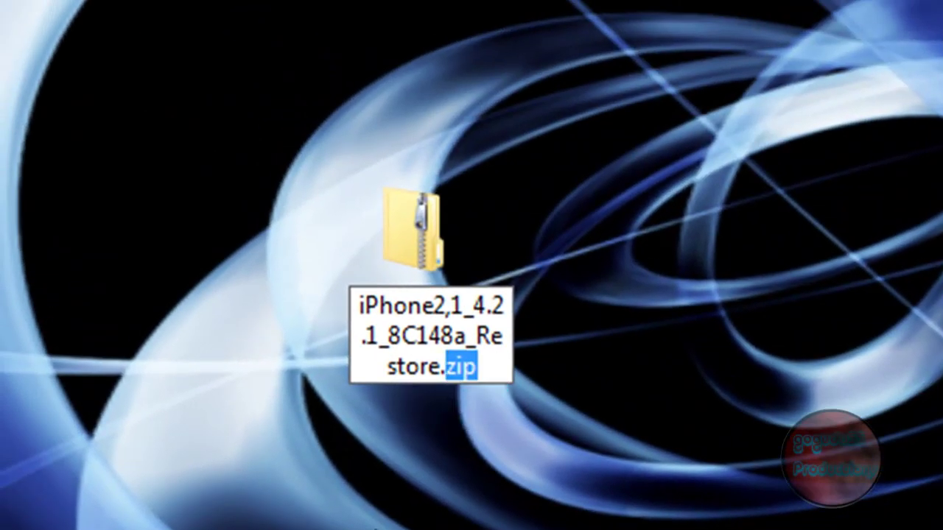
type("ipsw")
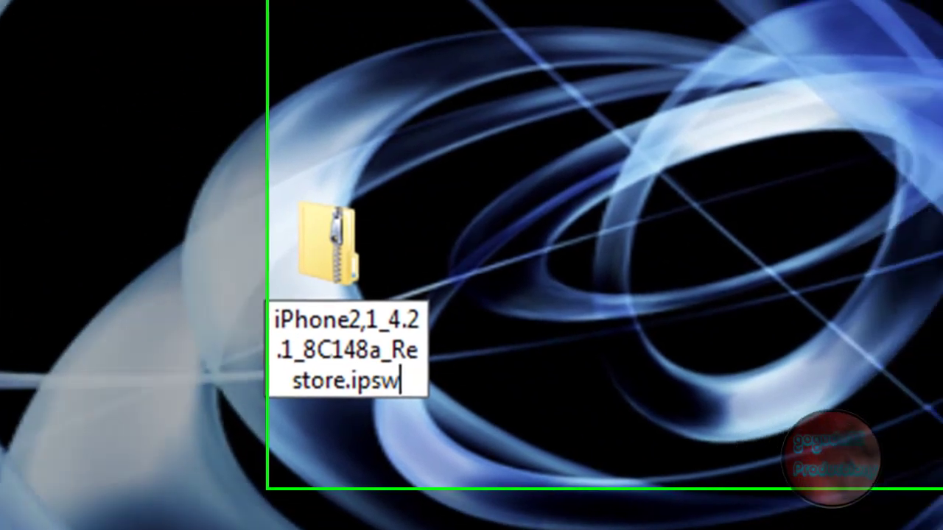
key("Return")
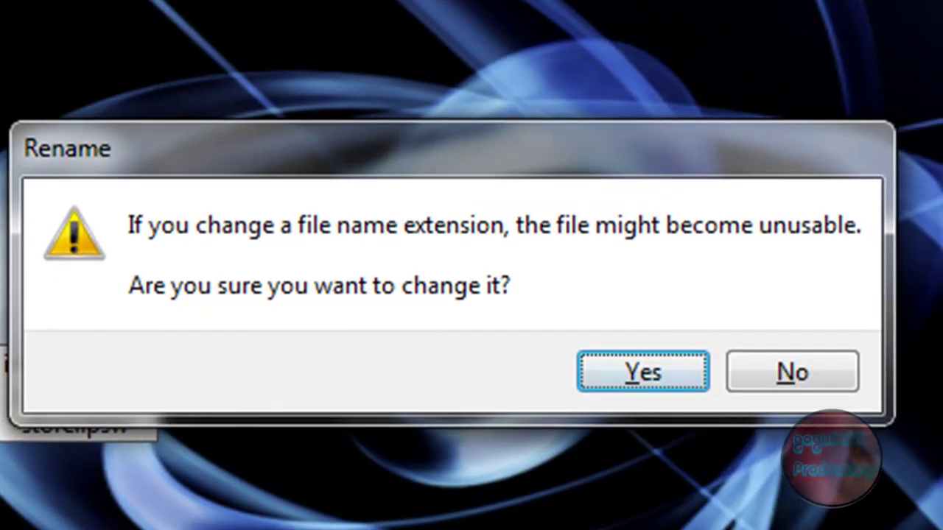
left_click(596, 385)
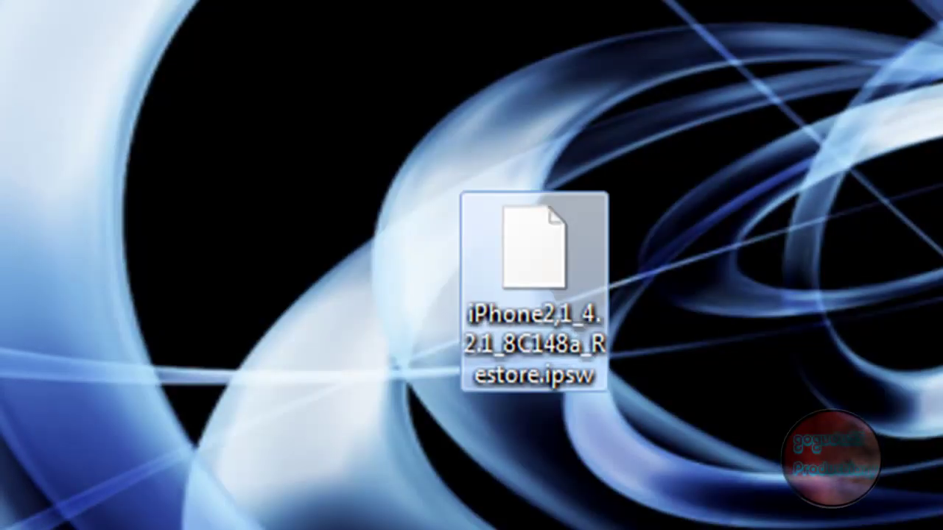
left_click(580, 418)
Find the iTunes folder inside More Programs in the installed programs list and launch iTunes from it.
key("super")
left_click(112, 372)
left_click(232, 206)
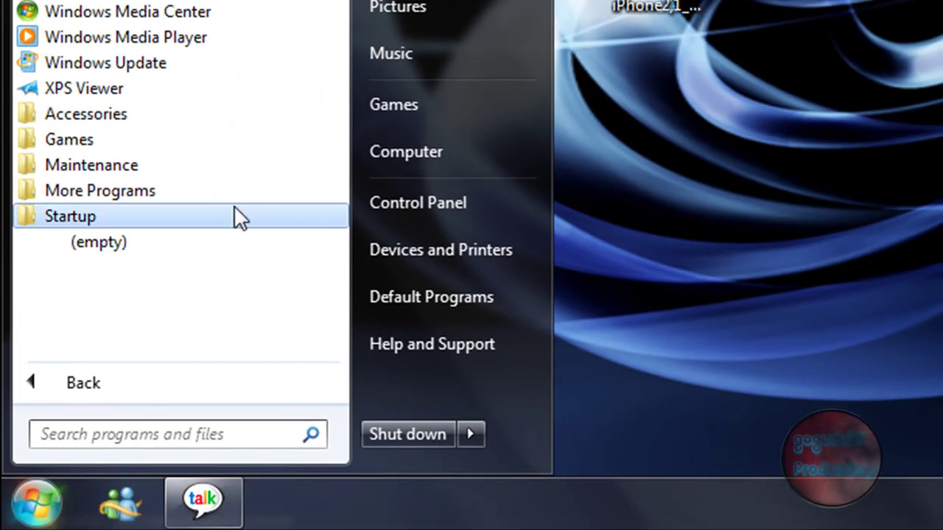
left_click(230, 190)
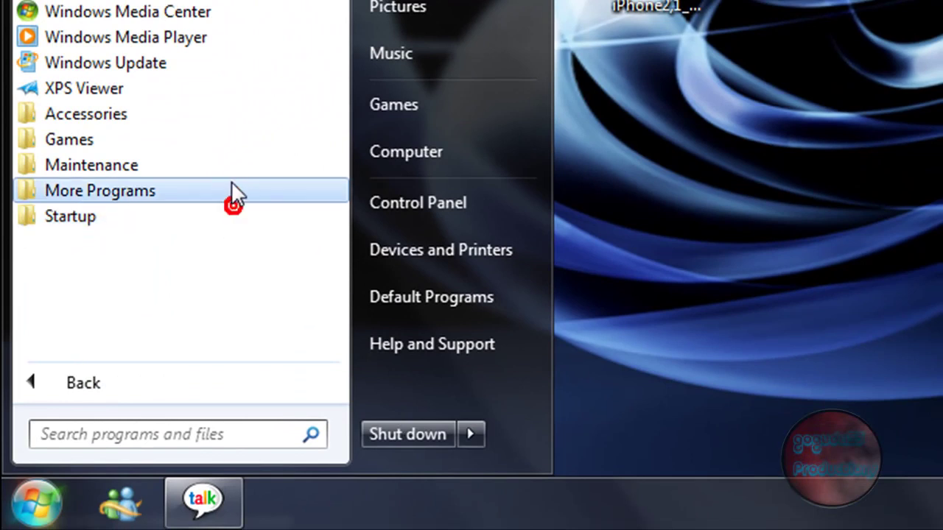
scroll(265, 210, "down", 12)
scroll(283, 217, "down", 6)
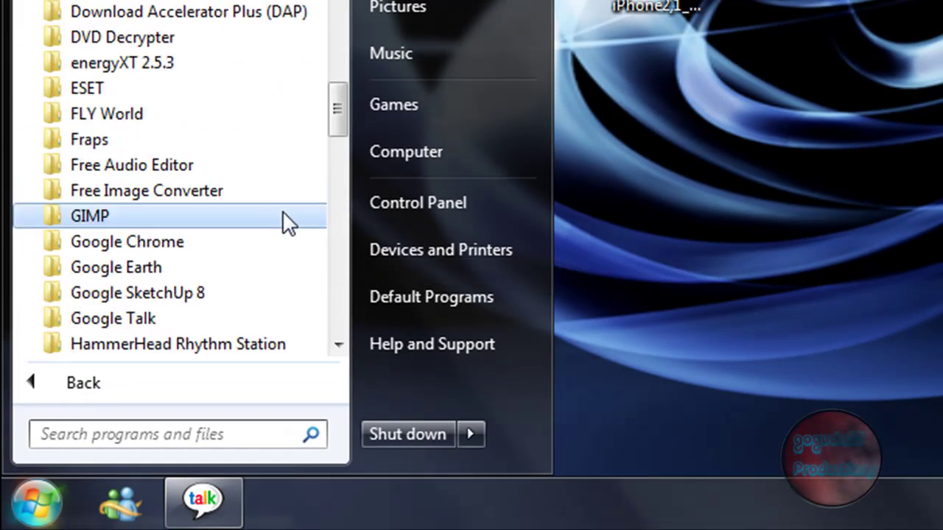
scroll(190, 335, "down", 1)
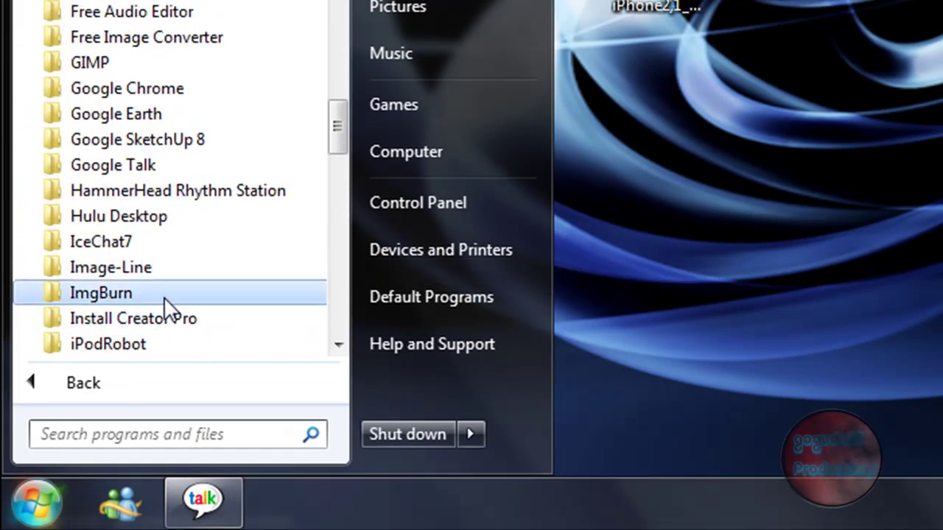
scroll(158, 295, "down", 3)
left_click(151, 135)
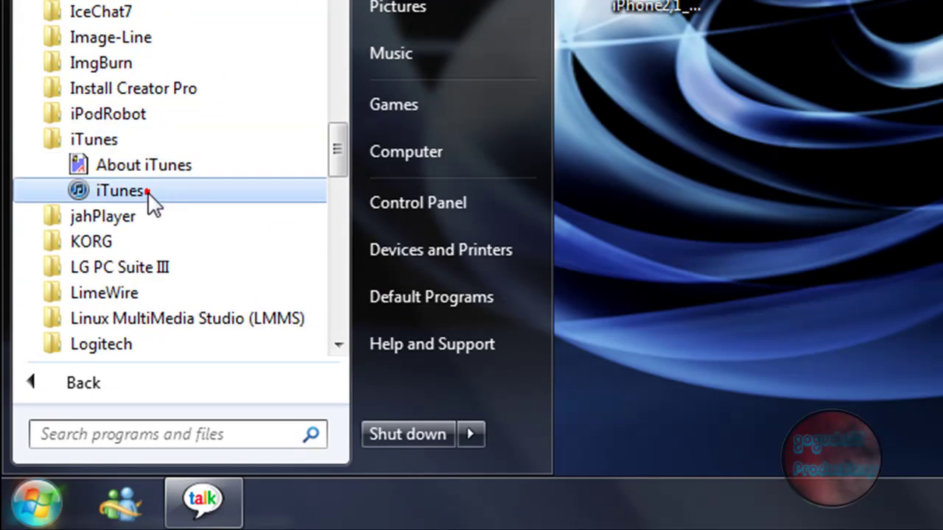
left_click(151, 190)
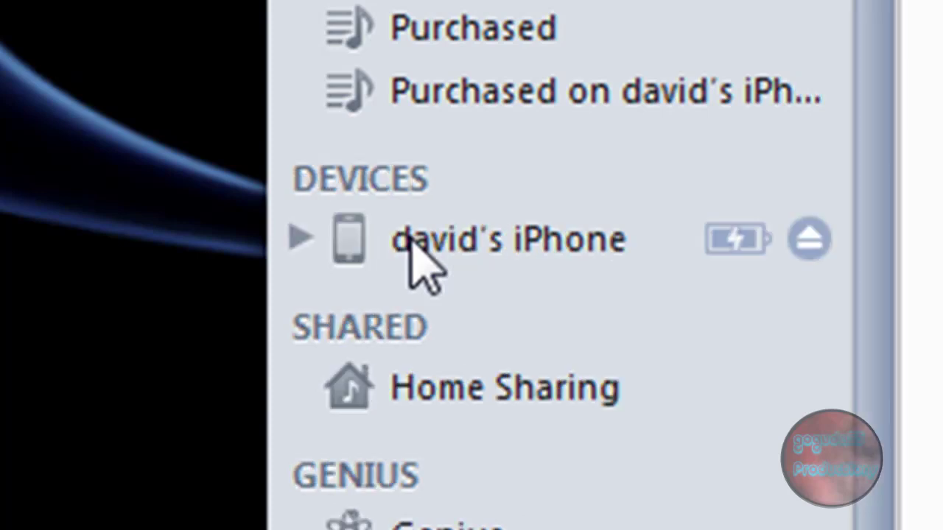
Show the connected iPhone's summary and start a restore that lets a firmware file be chosen manually.
left_click(436, 248)
left_click(480, 300)
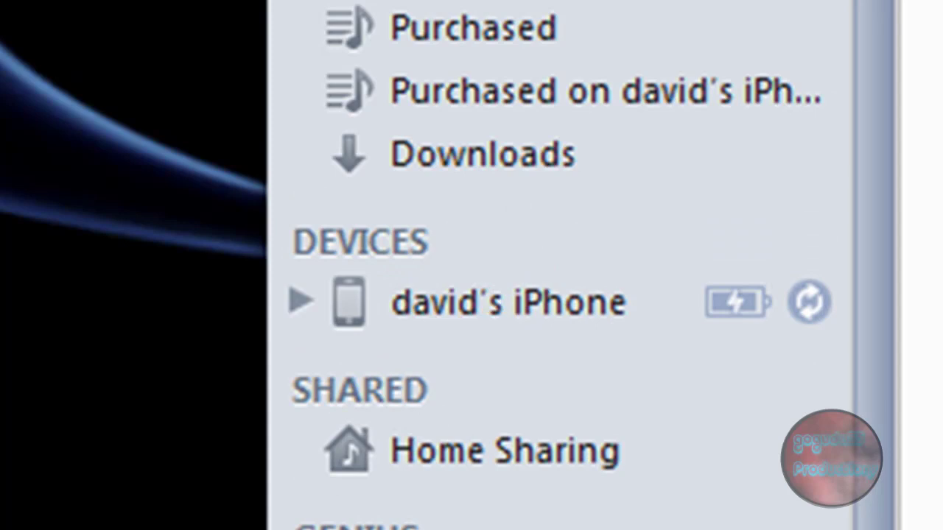
left_click(508, 302)
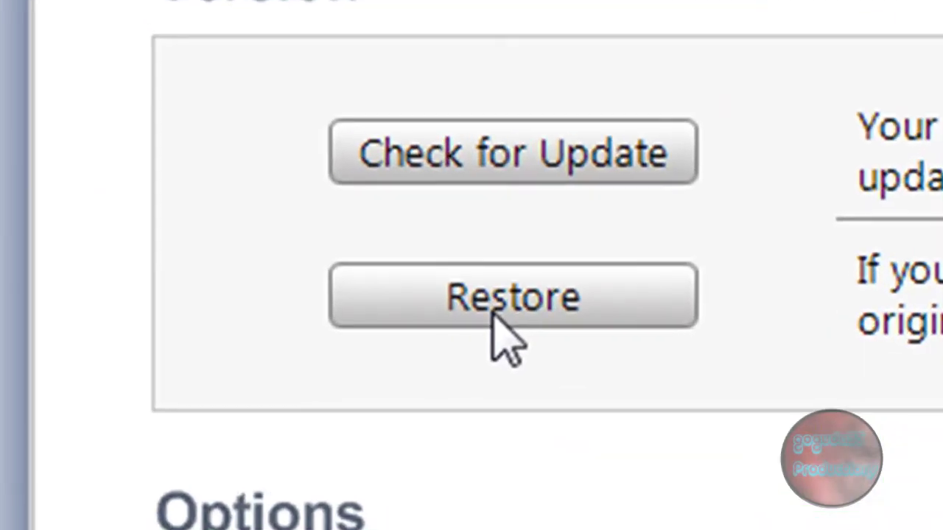
left_click(492, 315, "shift")
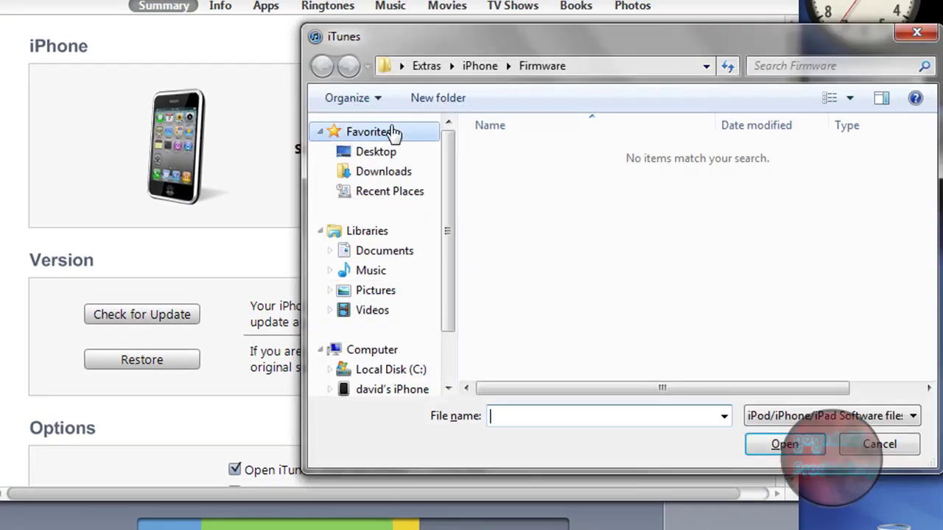
Browse to the Desktop in the firmware chooser, locate iPhone2,1_4.2.1_8C148a_Restore.ipsw, and cancel without opening it.
left_click(398, 151)
left_click_drag(520, 30, 203, 63)
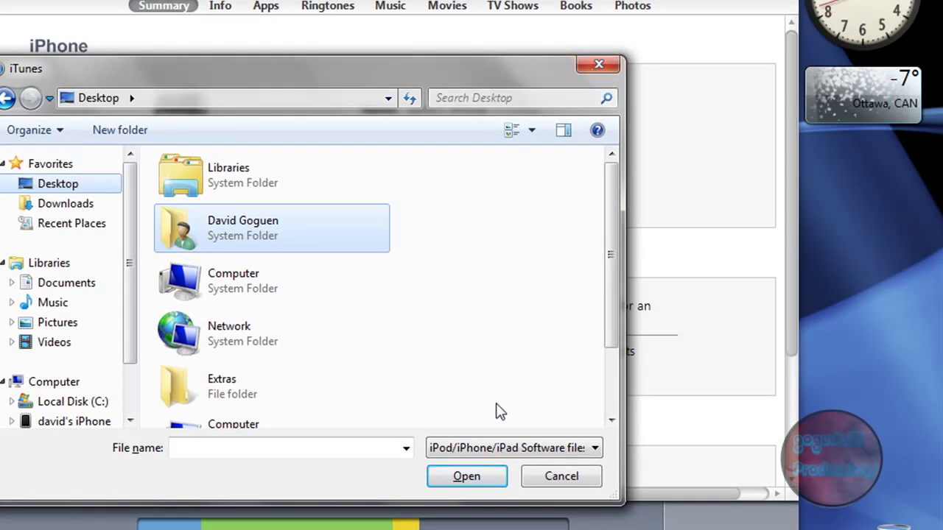
left_click(500, 356)
scroll(500, 359, "down", 2)
left_click(446, 388)
left_click(467, 387)
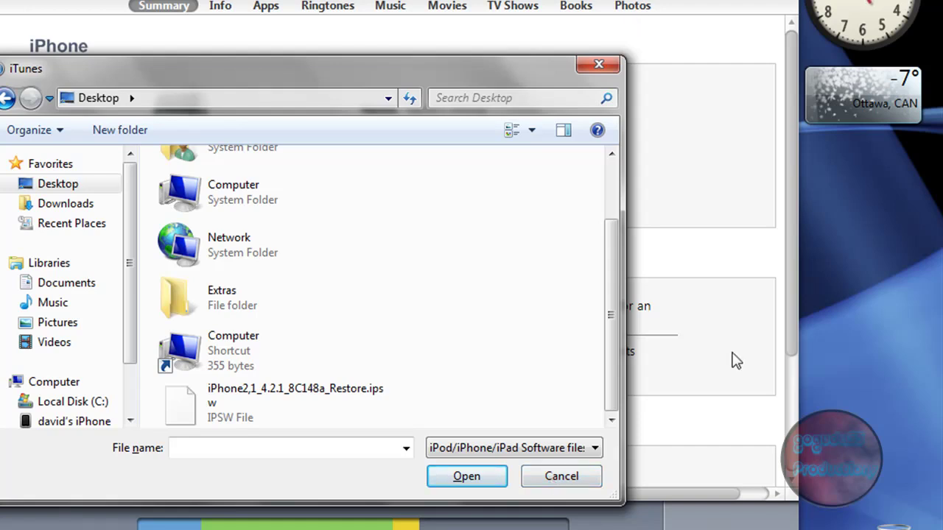
left_click(566, 476)
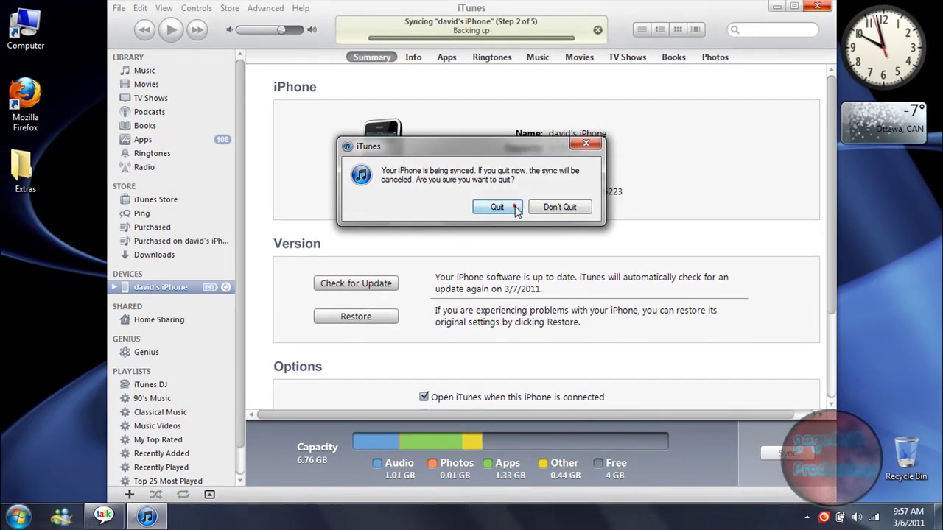
Quit iTunes, confirming that the running iPhone sync is cancelled, and minimize its window to reveal the desktop.
left_click(367, 214)
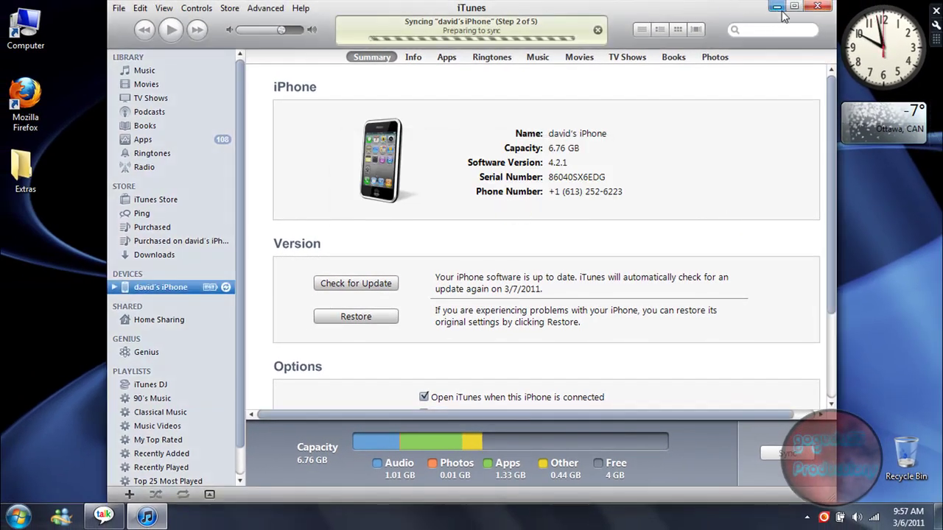
left_click(817, 6)
left_click(501, 206)
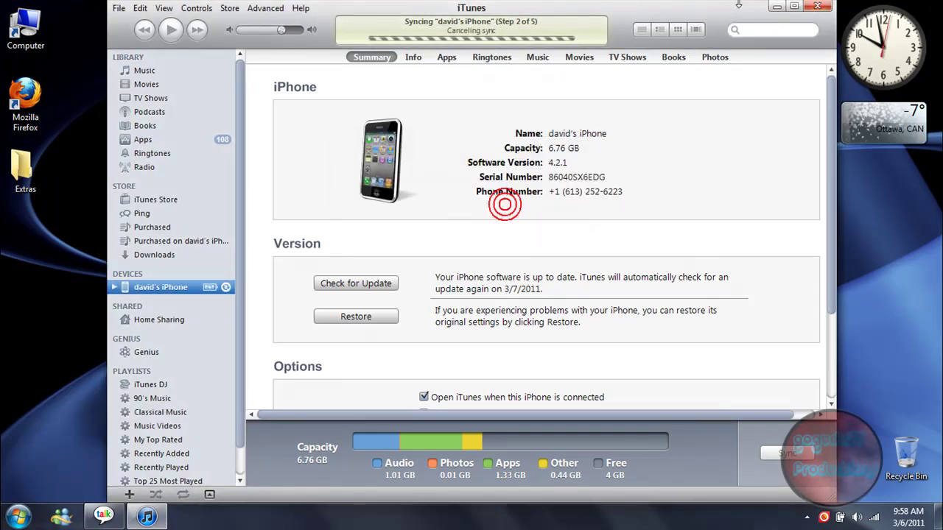
left_click(778, 7)
left_click_drag(523, 122, 325, 283)
left_click_drag(298, 195, 433, 394)
left_click(433, 393)
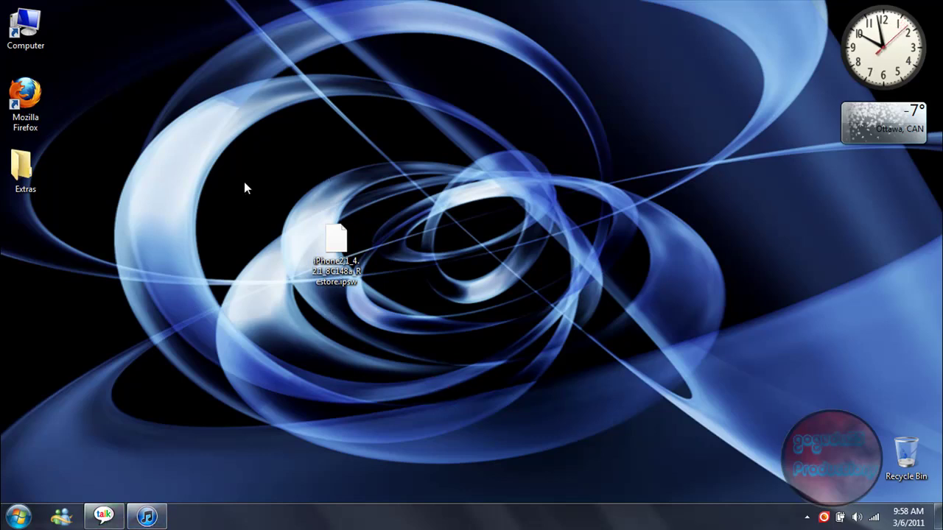
left_click_drag(261, 168, 454, 386)
left_click(423, 333)
left_click_drag(277, 189, 231, 223)
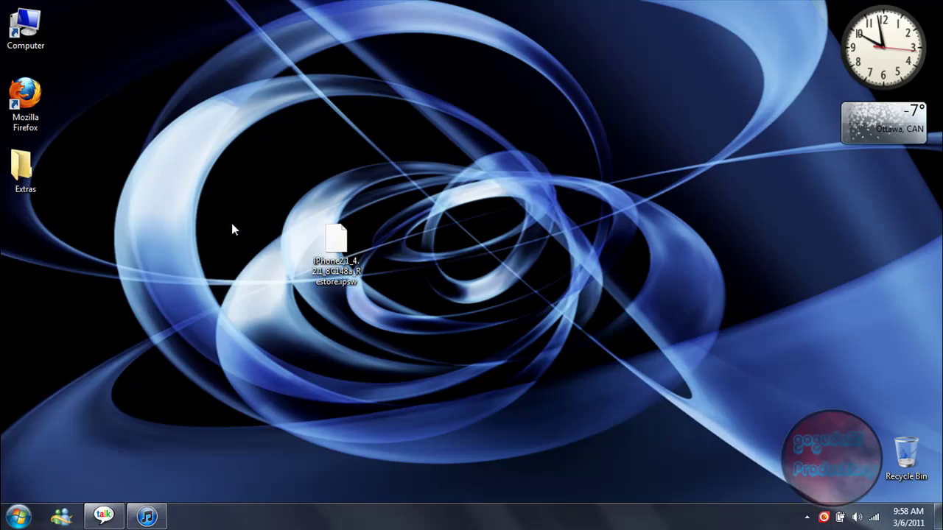